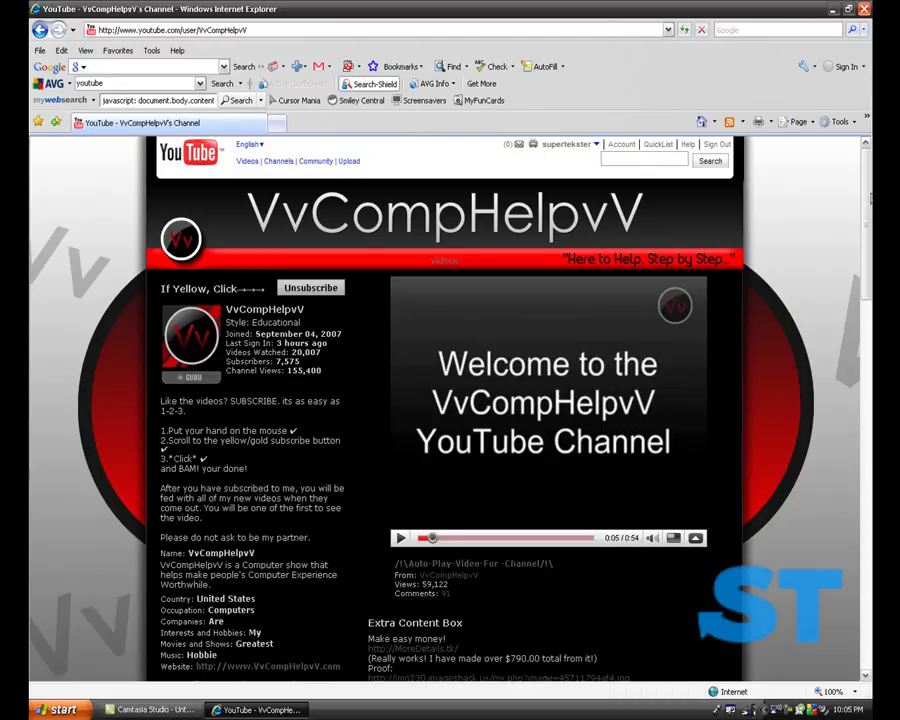
# Replace the YouTube address with msnbc.com and scroll down to the Sports headlines
pyautogui.moveTo(866, 199)
pyautogui.mouseDown()
pyautogui.moveTo(840, 620)
pyautogui.moveTo(842, 410)
pyautogui.moveTo(868, 200)
pyautogui.mouseUp()
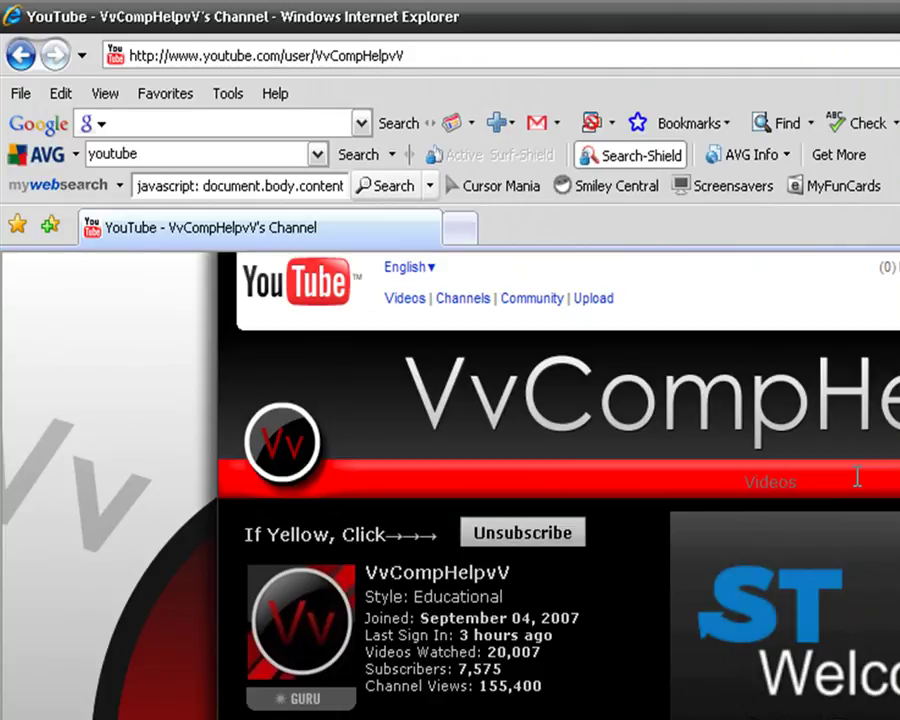
pyautogui.click(443, 57)
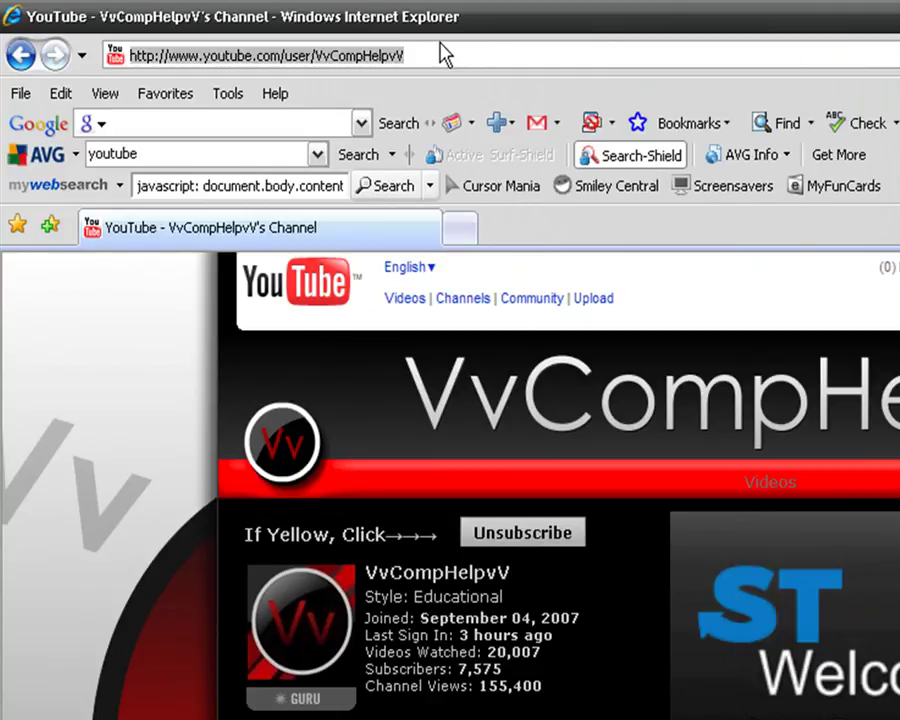
pyautogui.click(428, 57)
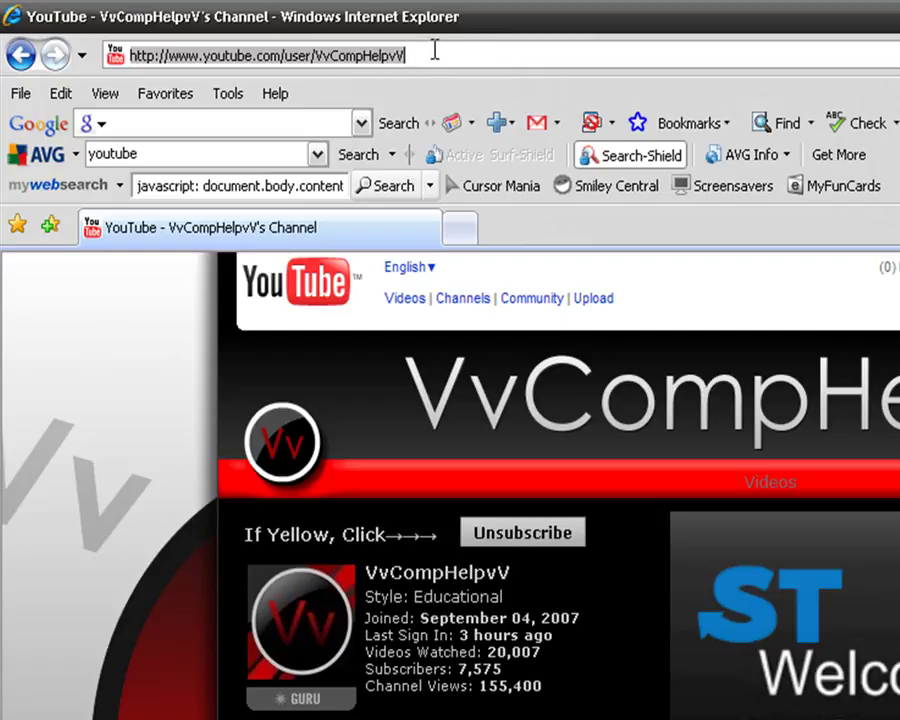
pyautogui.press('BackSpace')
pyautogui.write('msnb')
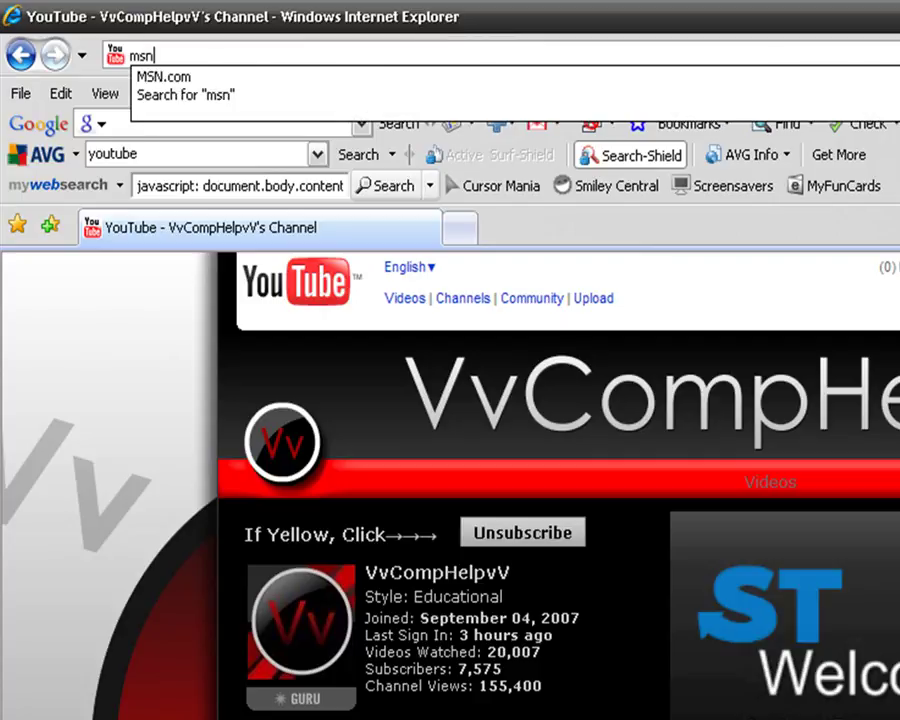
pyautogui.write('c.com')
pyautogui.press('Return')
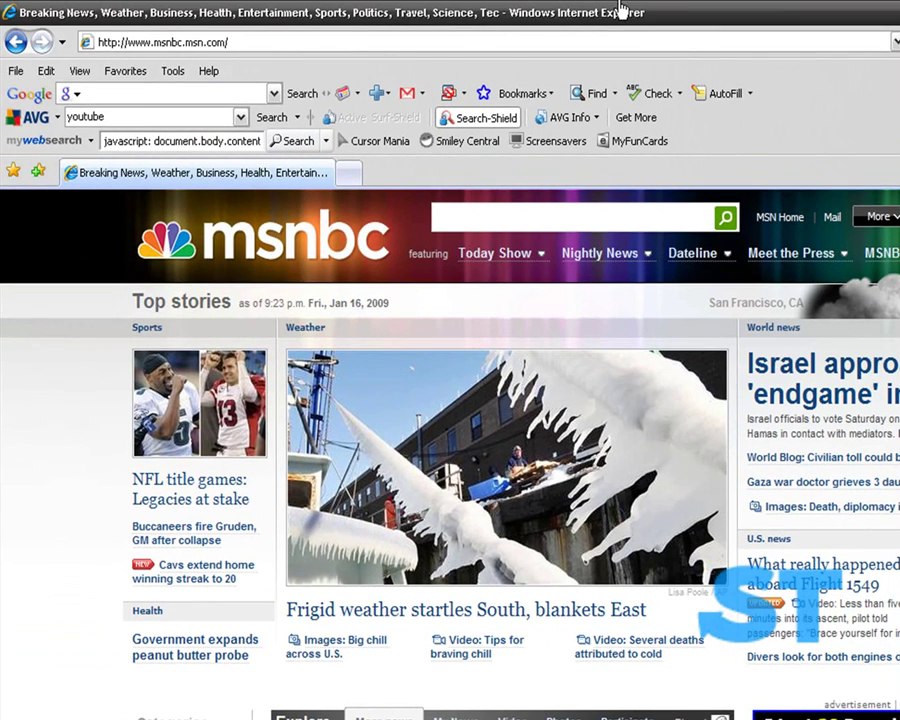
pyautogui.scroll(-10, 660, 10)
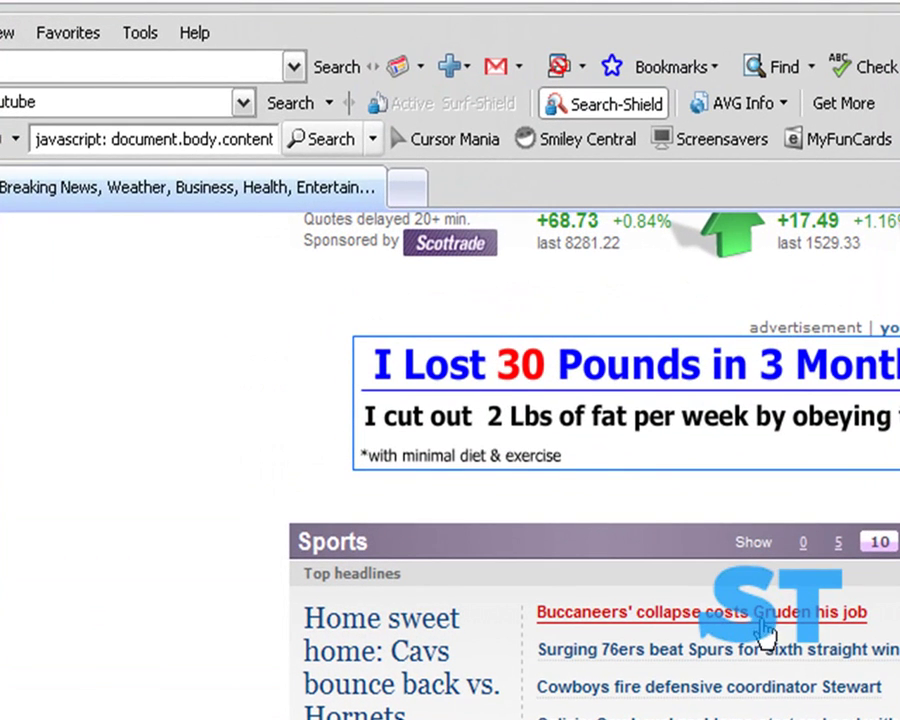
# Open the 'Buccaneers' collapse costs Gruden his job' headline and scroll through the loaded article
pyautogui.click(765, 630)
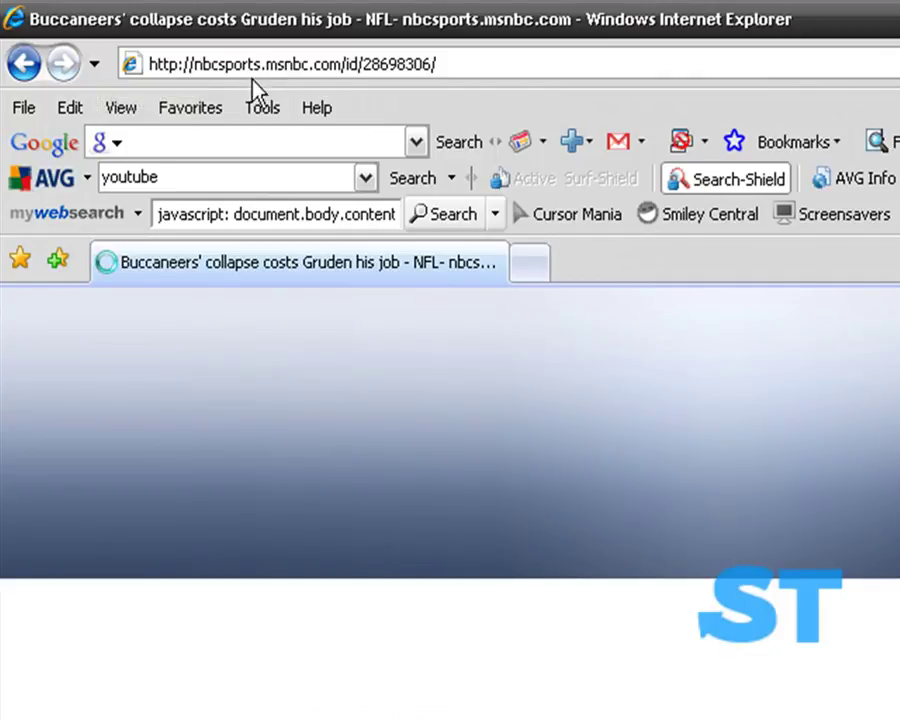
pyautogui.click(229, 172)
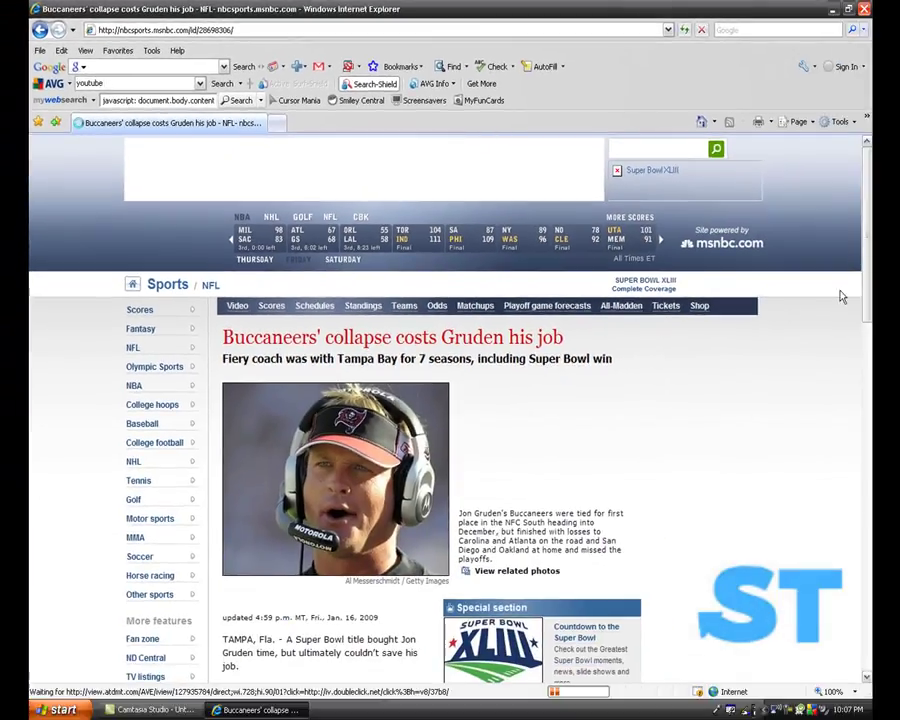
pyautogui.scroll(-2, 860, 330)
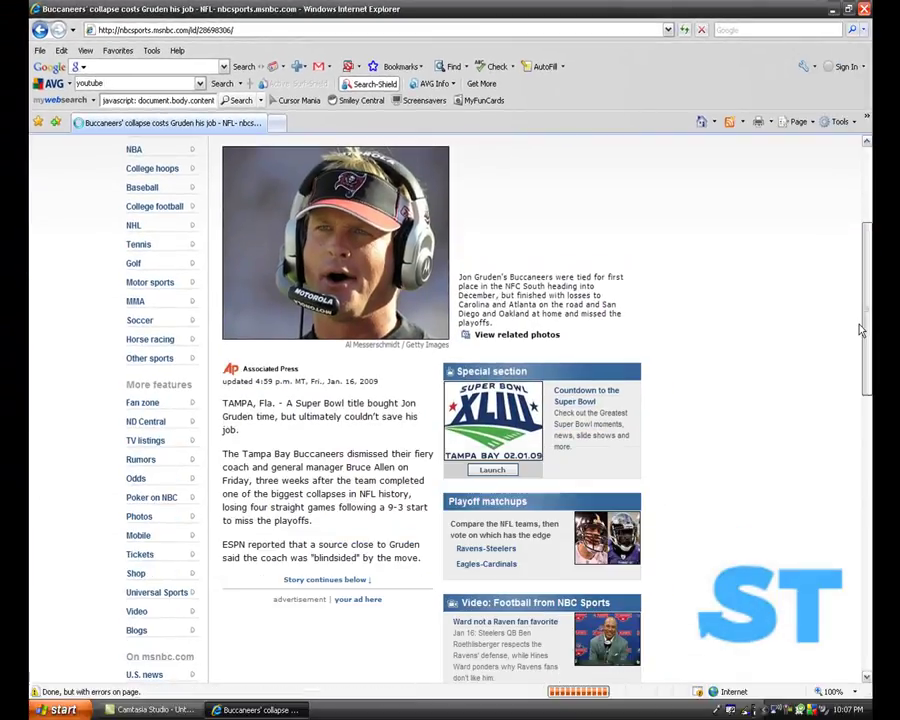
pyautogui.moveTo(861, 327); pyautogui.dragTo(864, 208)
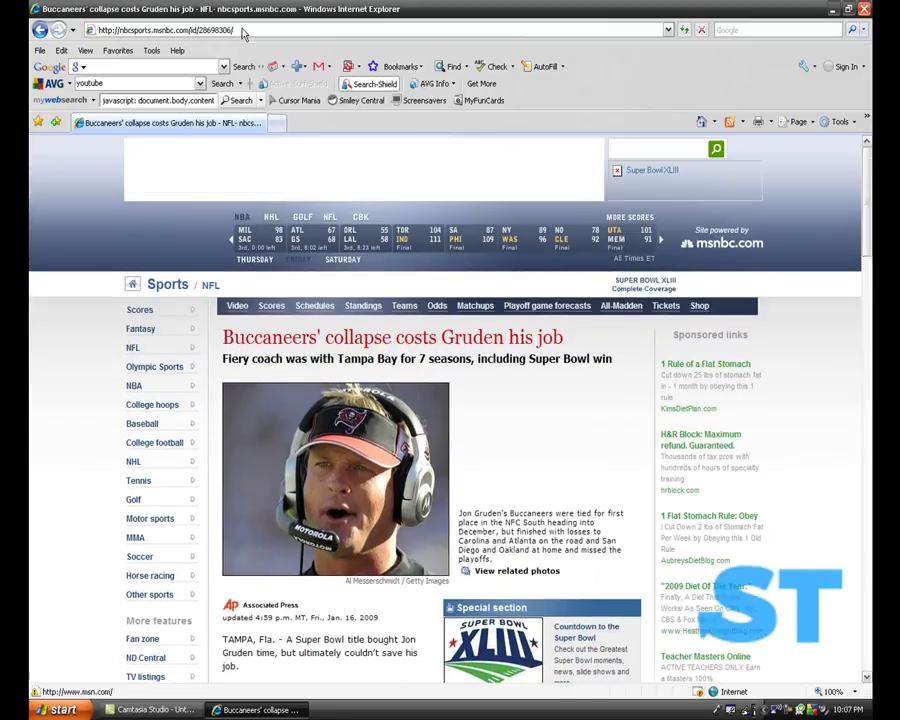
# Paste and run the javascript setting contentEditable 'true' and designMode 'on' in the address bar
pyautogui.click(241, 29)
pyautogui.click(242, 29)
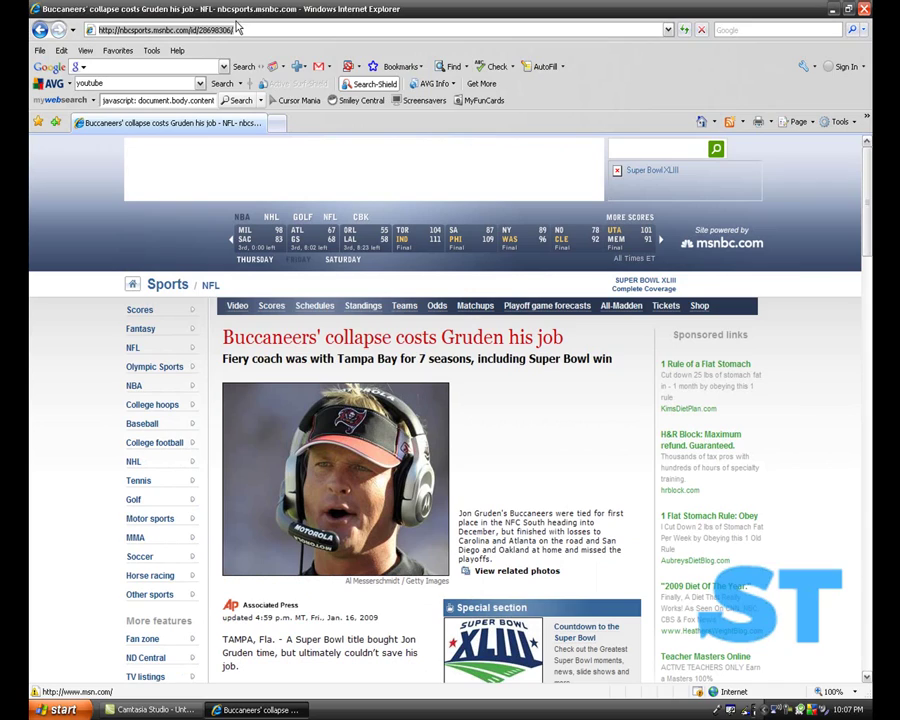
pyautogui.hotkey('ctrl', 'a')
pyautogui.press('BackSpace')
pyautogui.rightClick(222, 29)
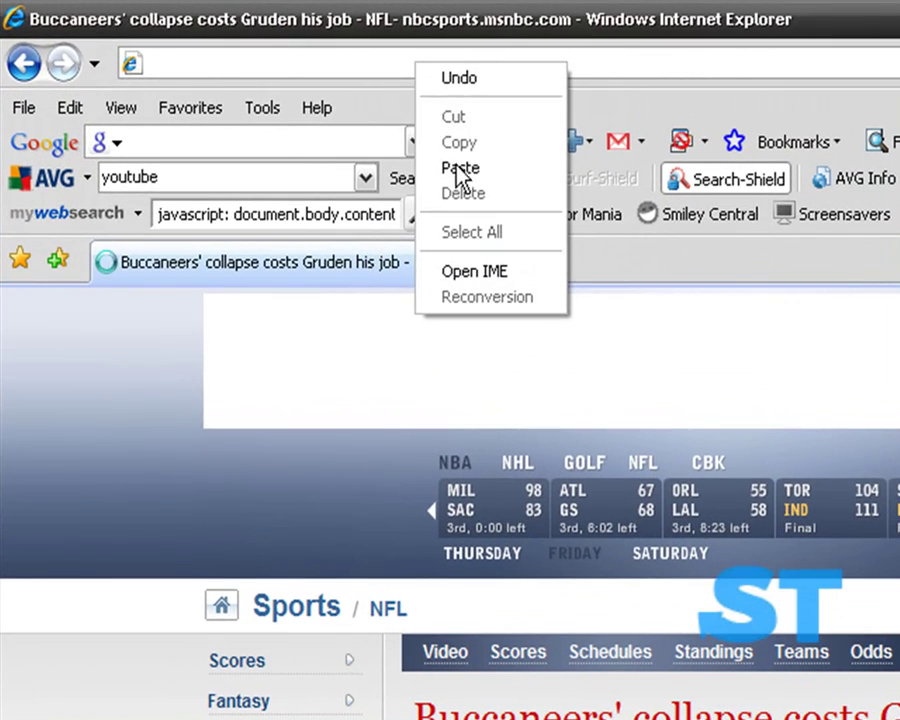
pyautogui.click(429, 156)
pyautogui.press('Return')
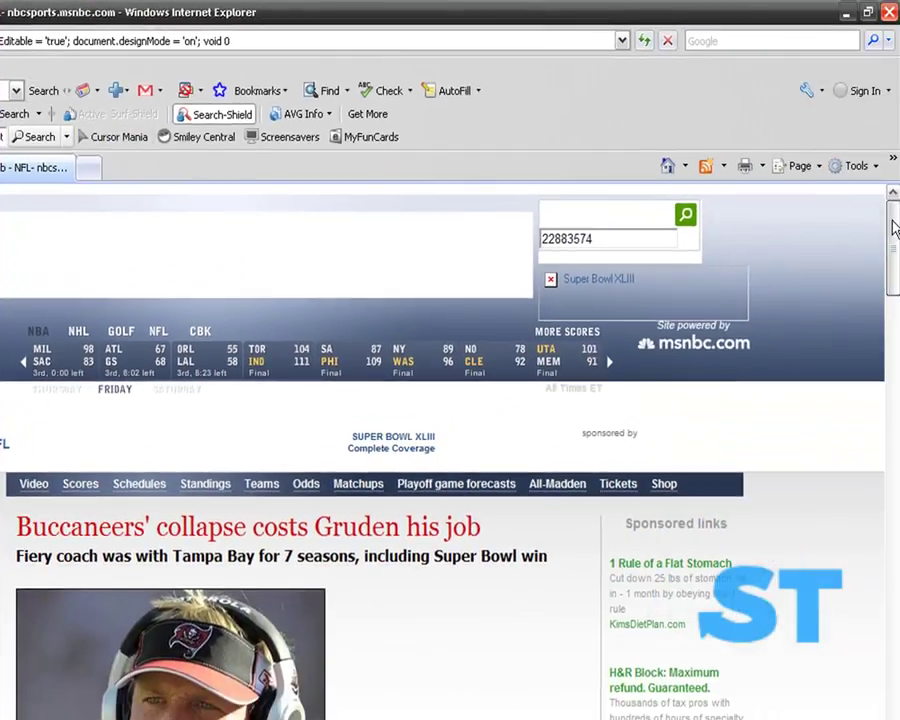
pyautogui.scroll(-10, 878, 224)
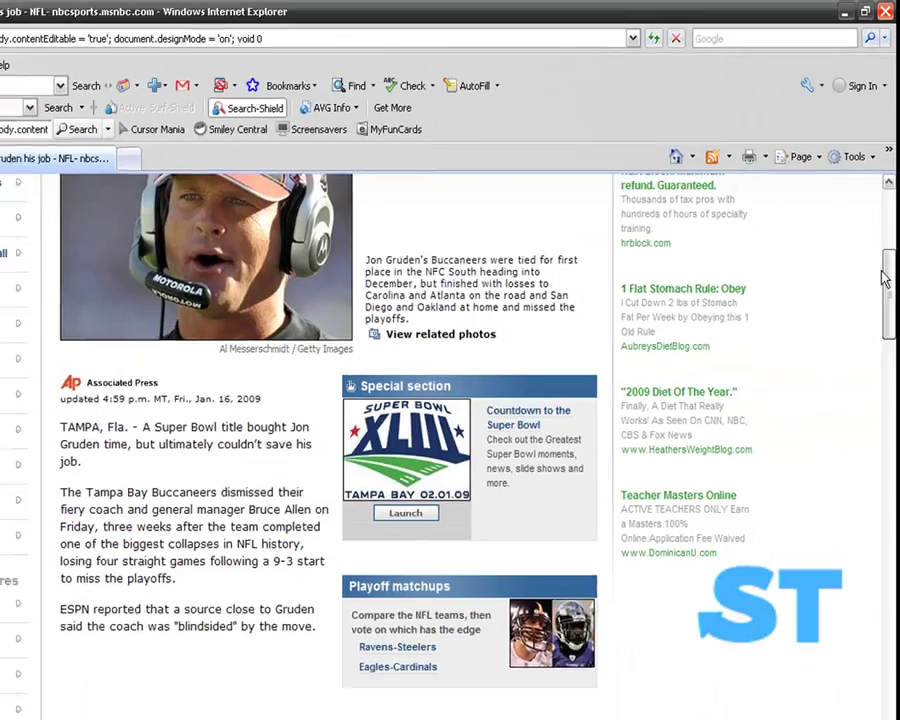
# Cut the Gruden photo out of the article
pyautogui.moveTo(889, 320); pyautogui.dragTo(870, 235)
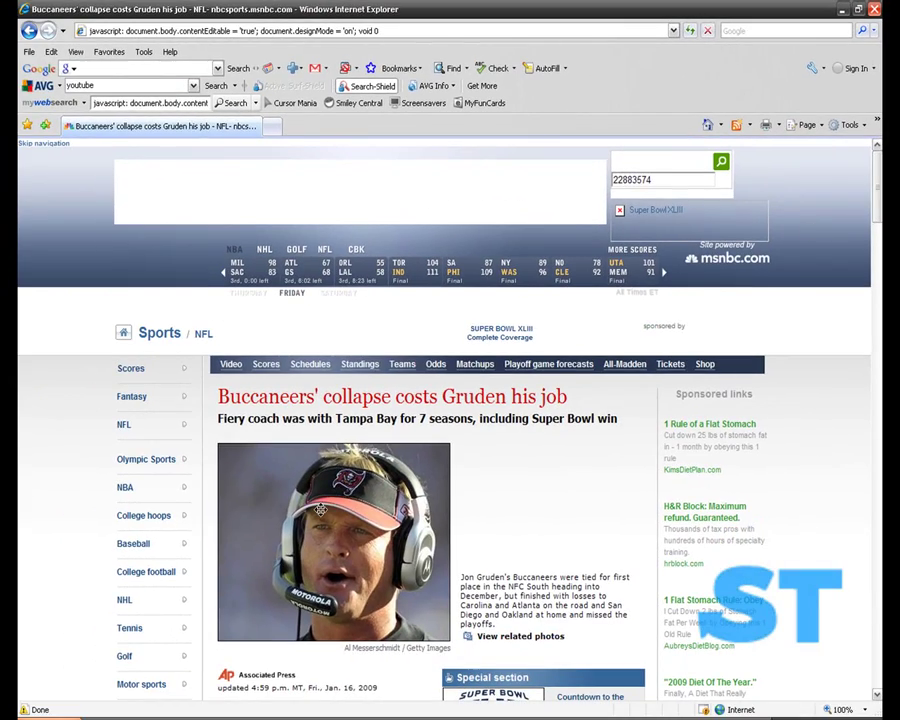
pyautogui.moveTo(151, 488)
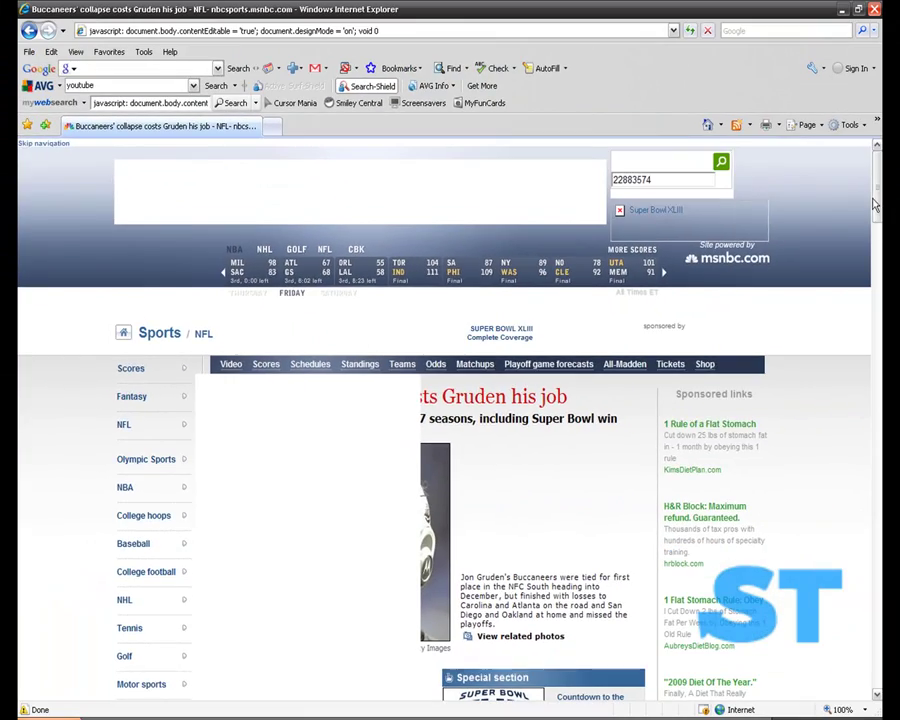
pyautogui.moveTo(873, 205); pyautogui.dragTo(874, 452)
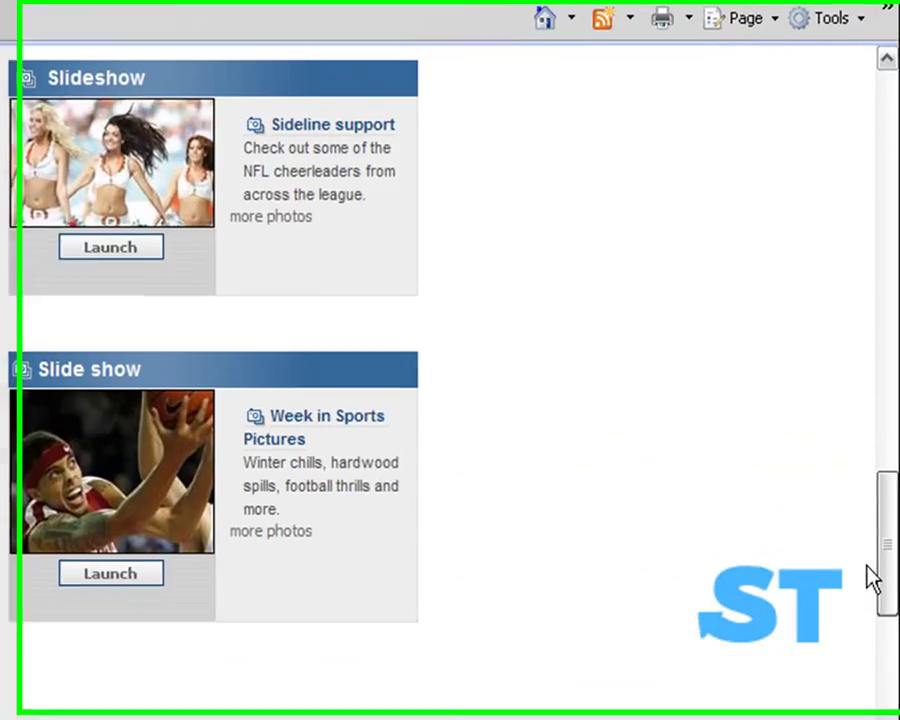
pyautogui.moveTo(870, 580); pyautogui.dragTo(889, 238)
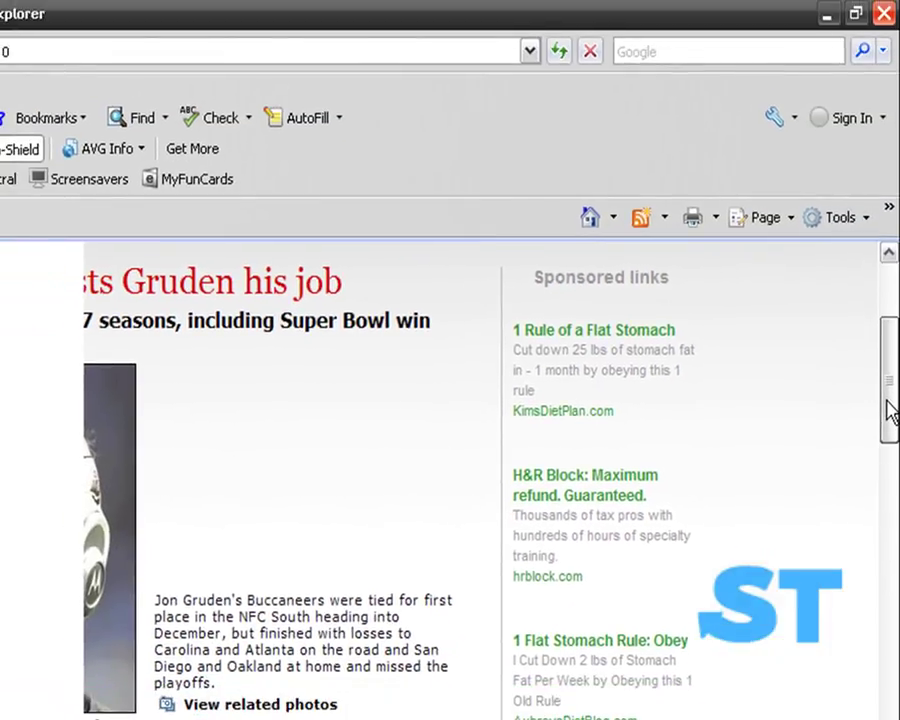
pyautogui.click(119, 586)
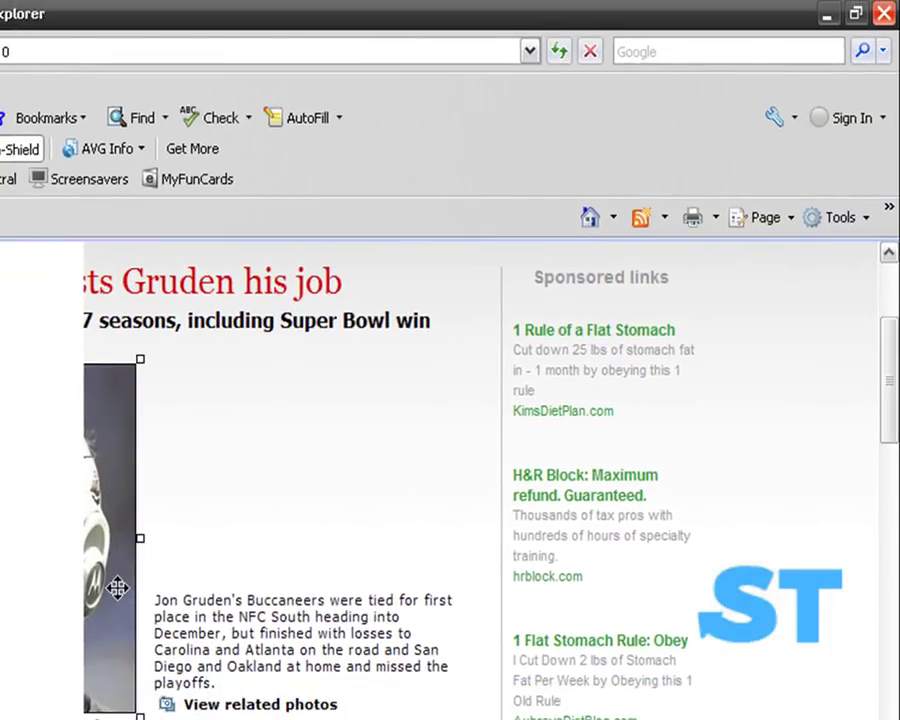
pyautogui.rightClick(119, 586)
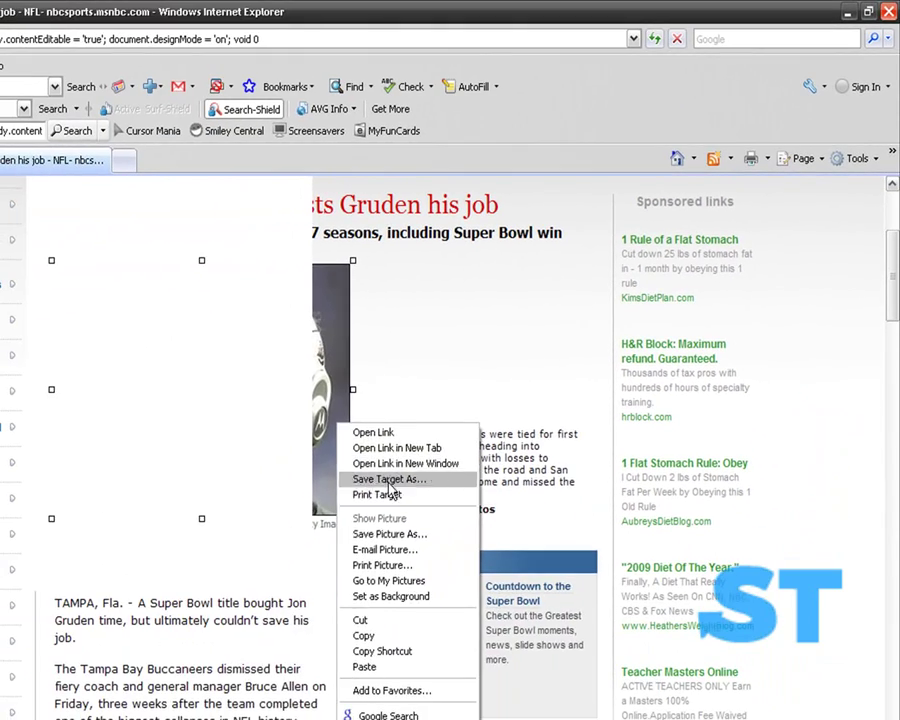
pyautogui.click(388, 625)
# Cut the left content block from the page and scroll back up
pyautogui.scroll(3, 360, 320)
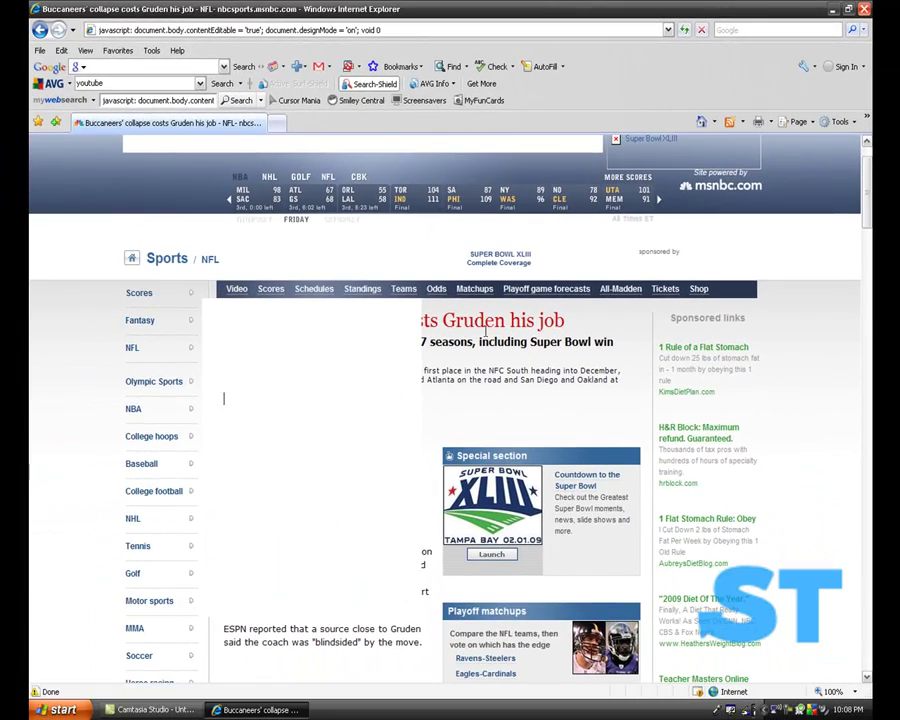
pyautogui.rightClick(254, 361)
pyautogui.click(270, 379)
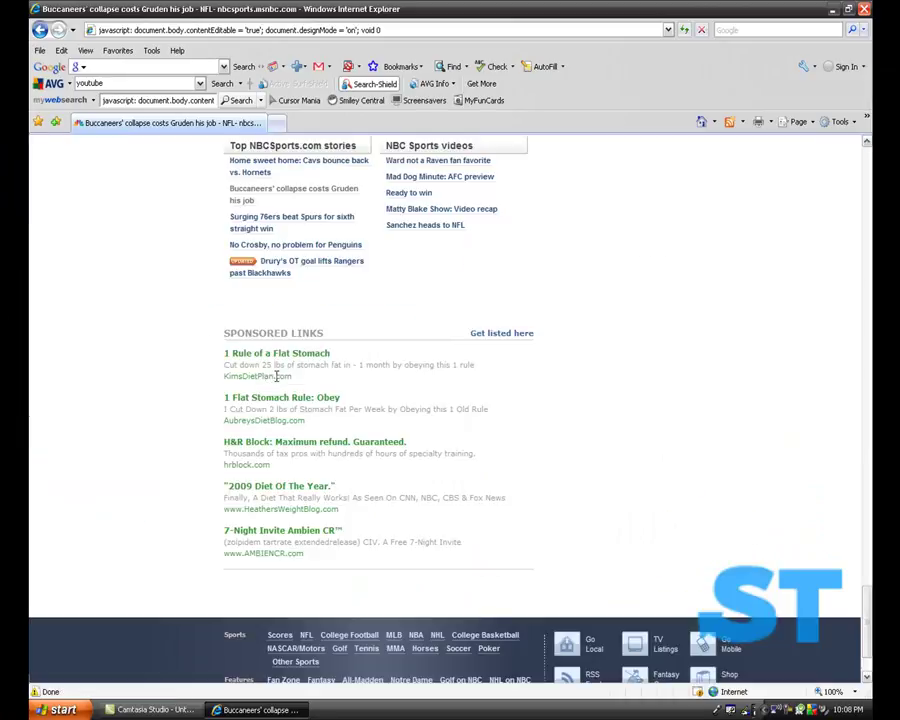
pyautogui.scroll(20, 387, 213)
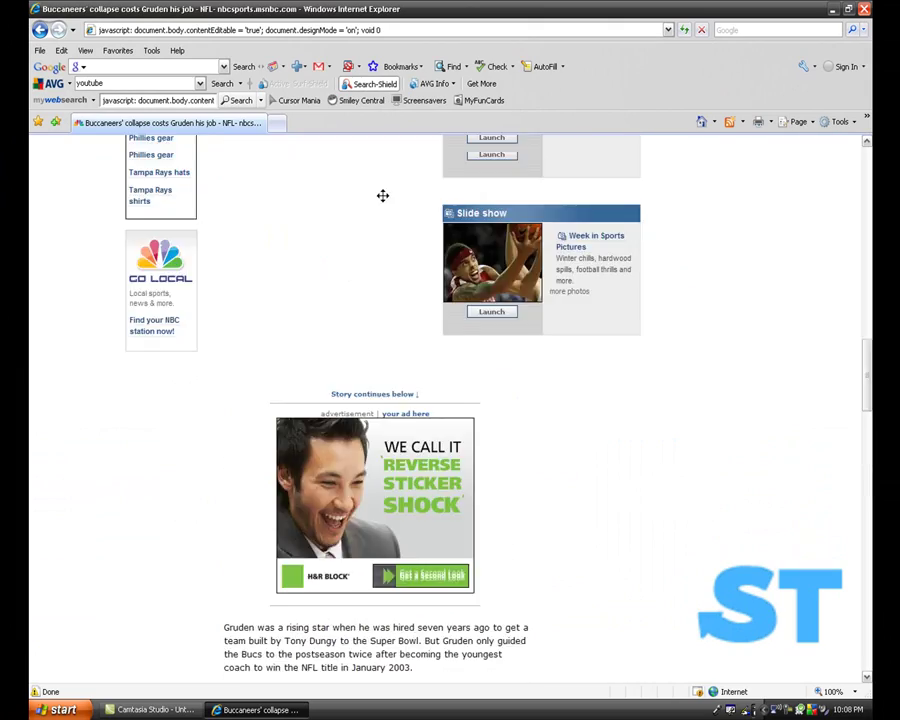
pyautogui.scroll(10, 382, 189)
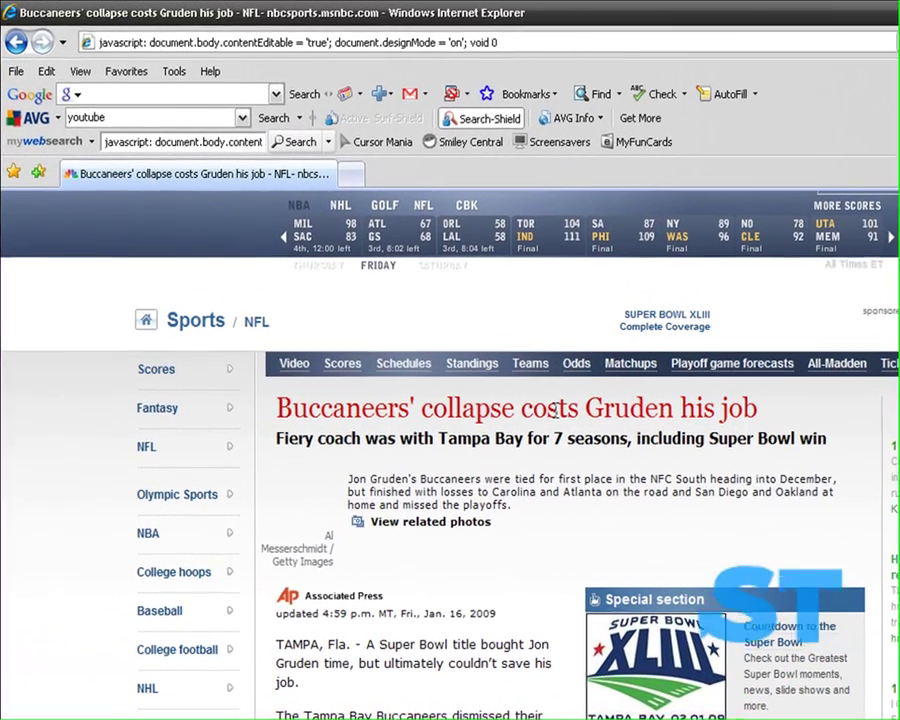
# Type 'Michael Jackson Debuts as Weirdest Person Ever To Be born in the Emmy's' over the headline, fixing typos
pyautogui.click(598, 408)
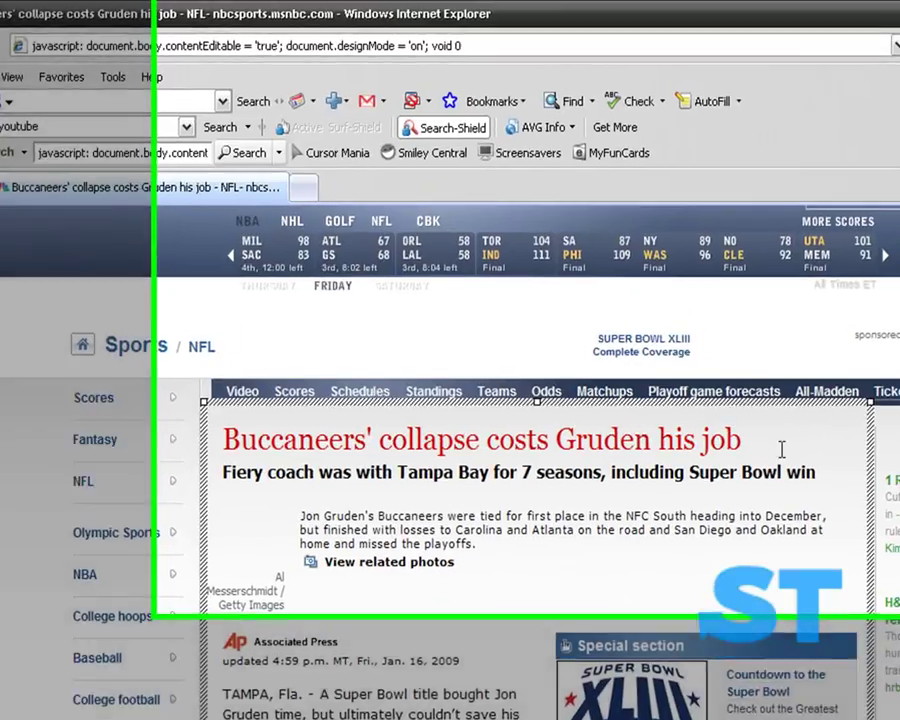
pyautogui.moveTo(766, 410); pyautogui.dragTo(306, 410)
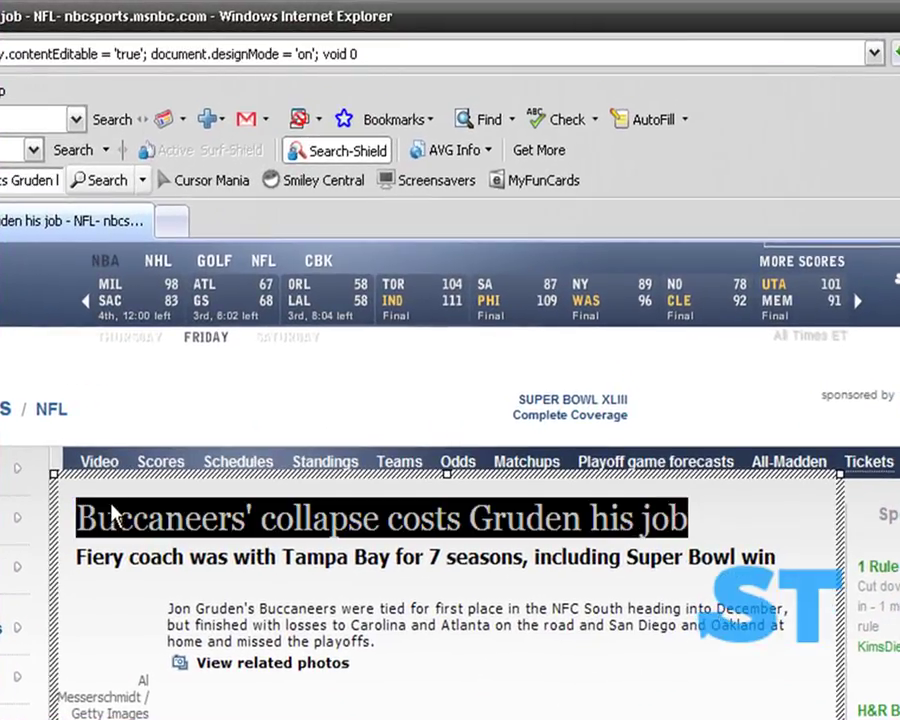
pyautogui.press('BackSpace')
pyautogui.write('Mic')
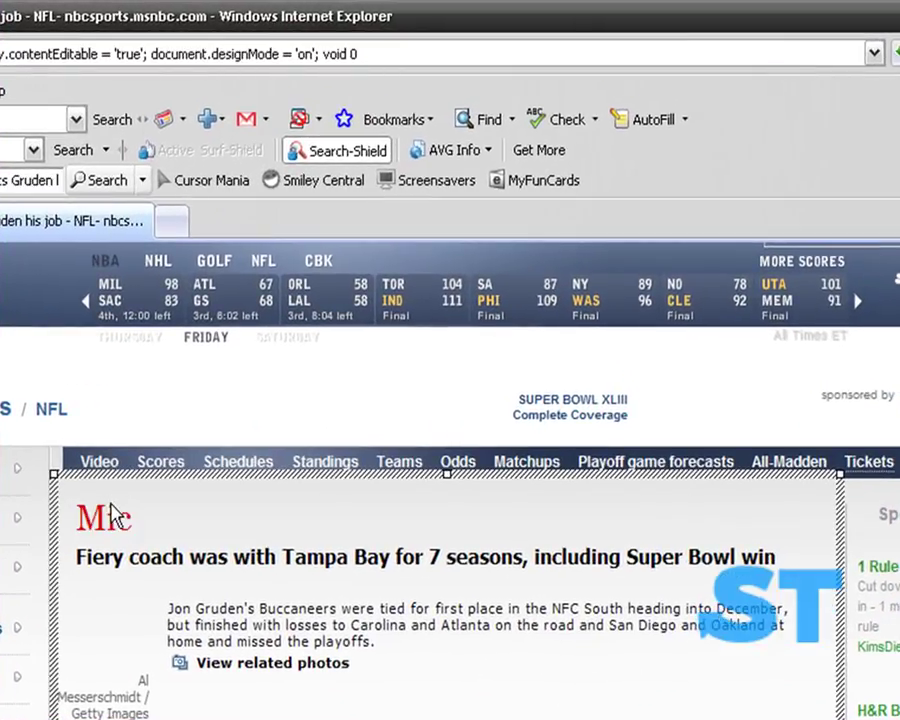
pyautogui.write('haelJa')
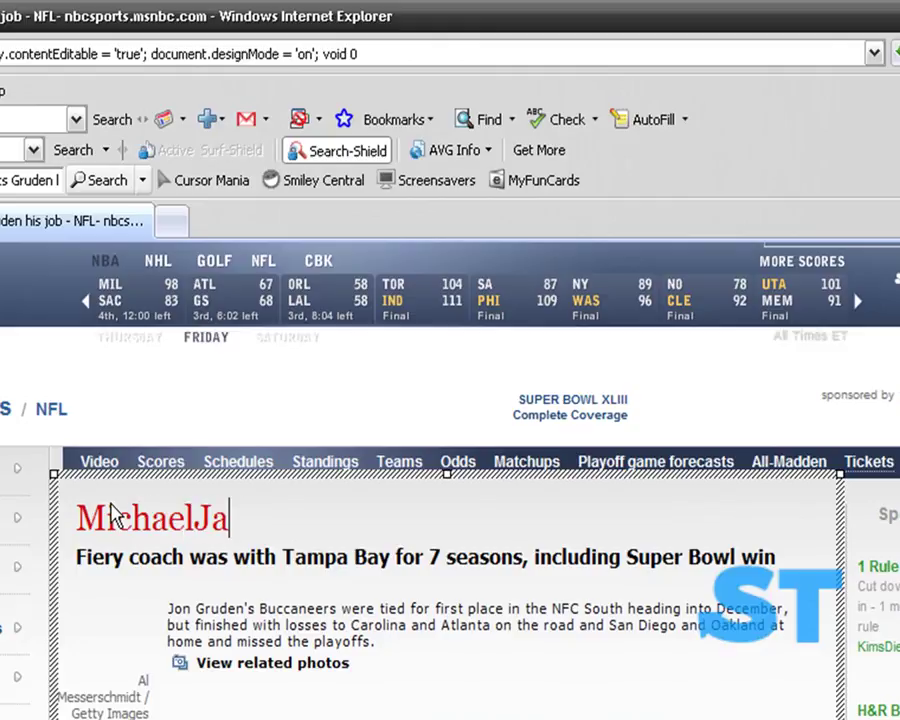
pyautogui.write('ckson Debuts')
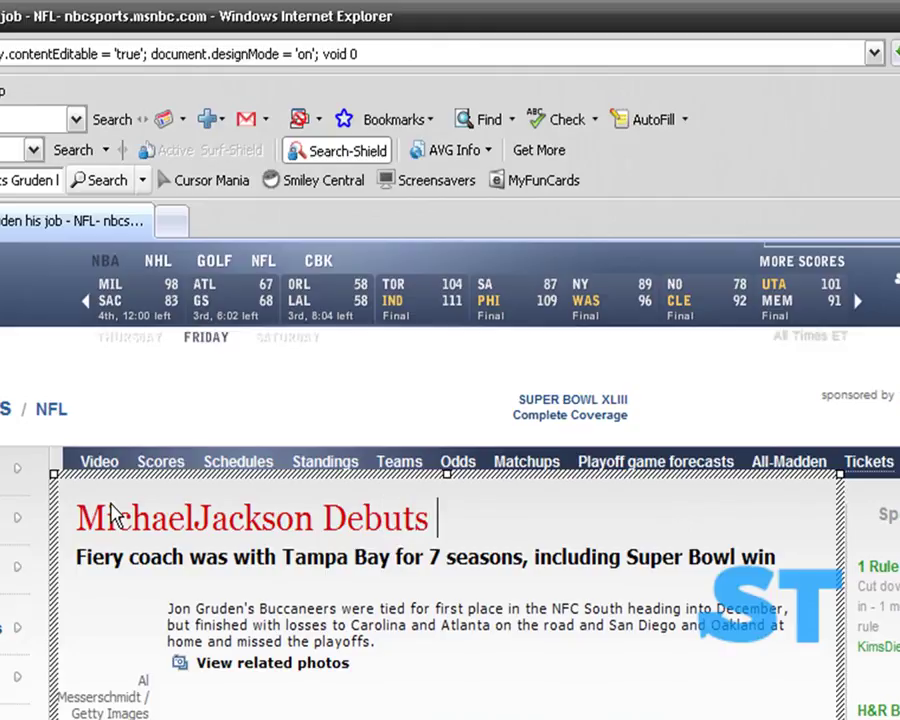
pyautogui.write(' as')
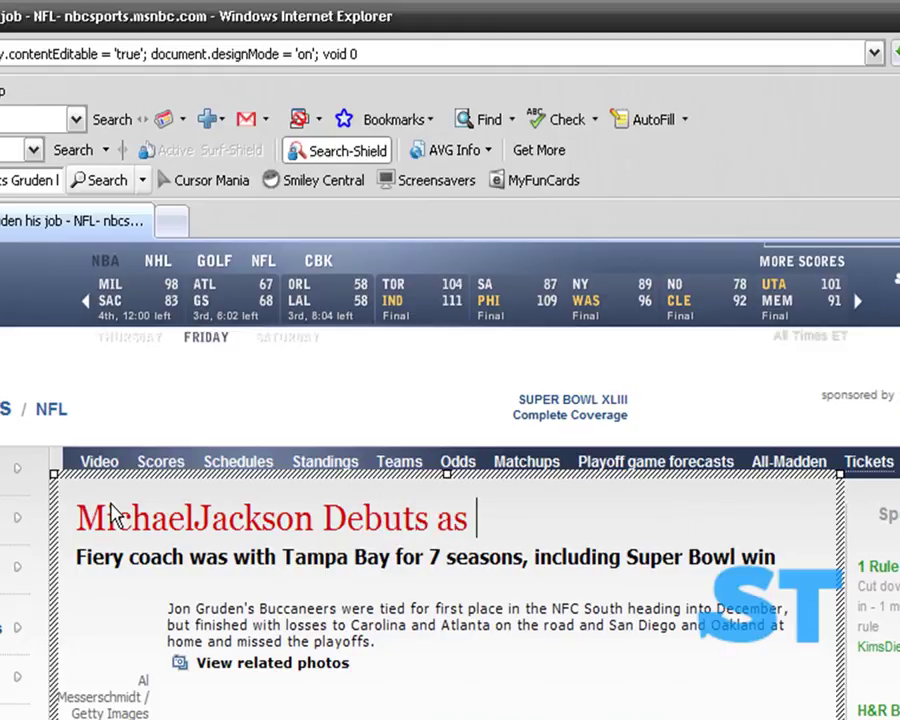
pyautogui.write(' W')
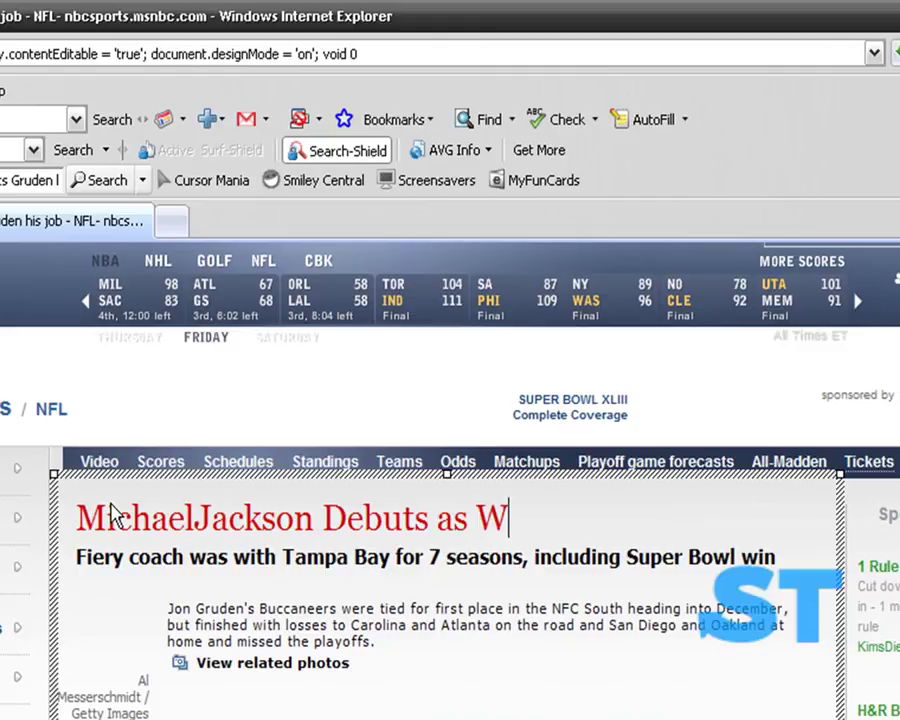
pyautogui.write('eirdest Personm')
pyautogui.press('BackSpace')
pyautogui.write('Ever To')
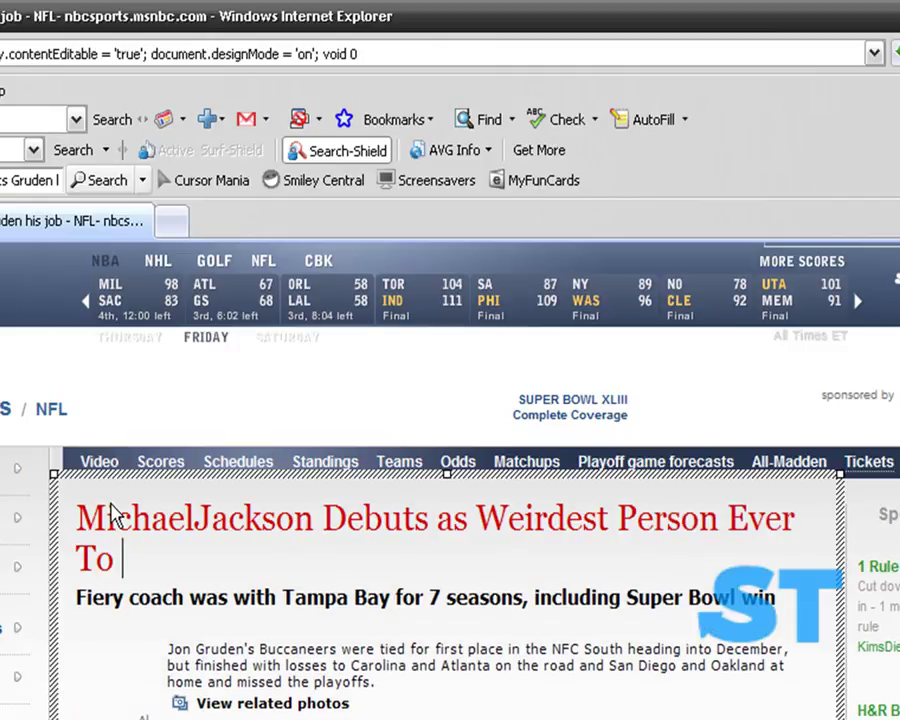
pyautogui.write(' bE')
pyautogui.press('BackSpace')
pyautogui.press('BackSpace')
pyautogui.write('Be ')
pyautogui.write('bronm')
pyautogui.press('BackSpace')
pyautogui.press('BackSpace')
pyautogui.press('BackSpace')
pyautogui.press('BackSpace')
pyautogui.write('orn')
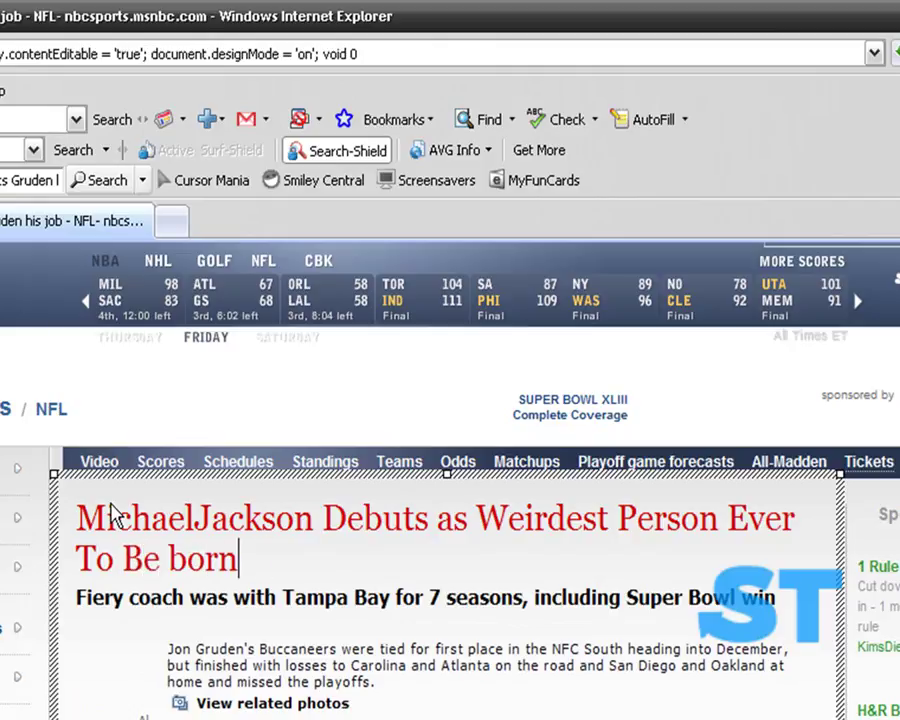
pyautogui.write(' in the Emm')
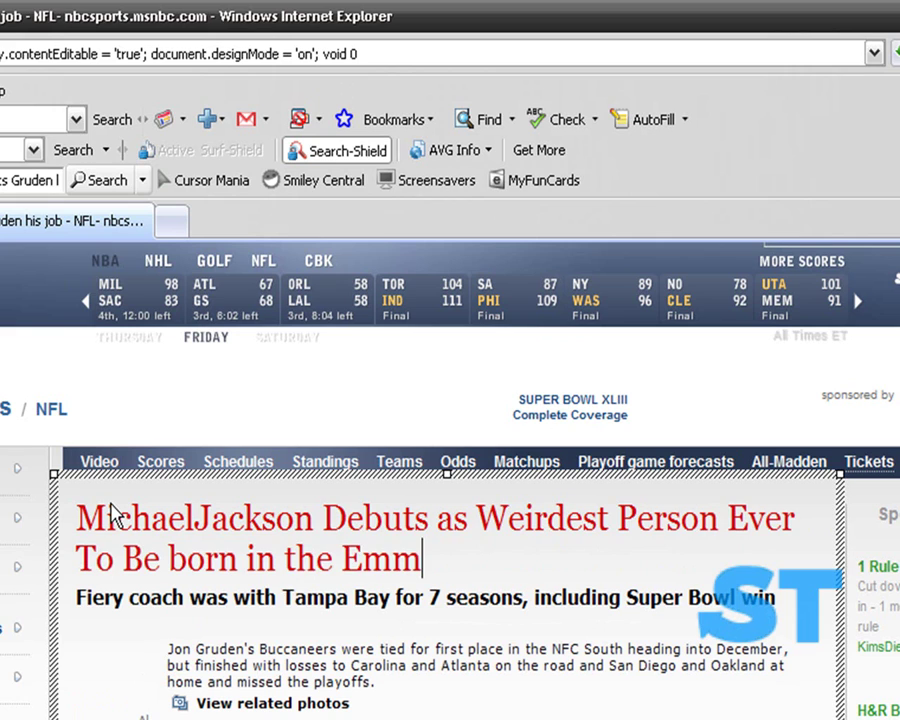
pyautogui.write("y's")
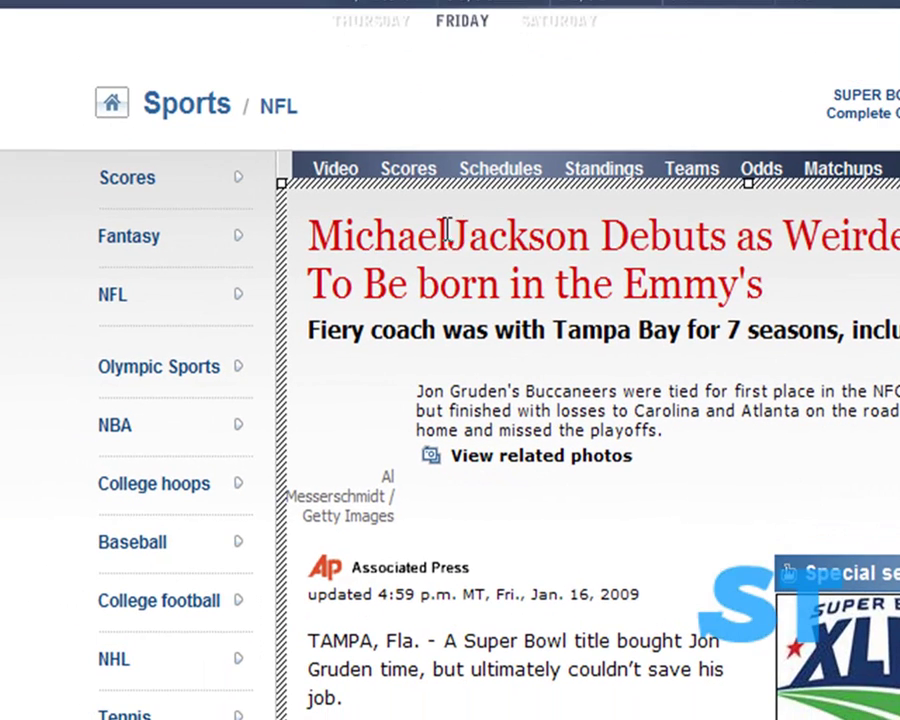
pyautogui.click(192, 516)
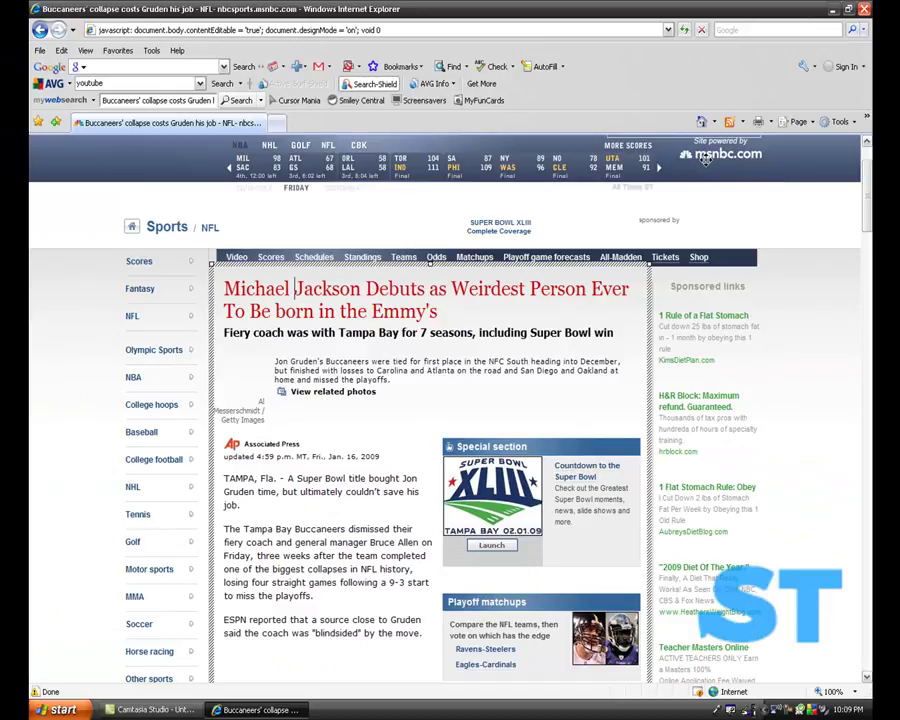
# Try the article's right-click editing options and scroll to find the NFL championship photo
pyautogui.click(273, 441)
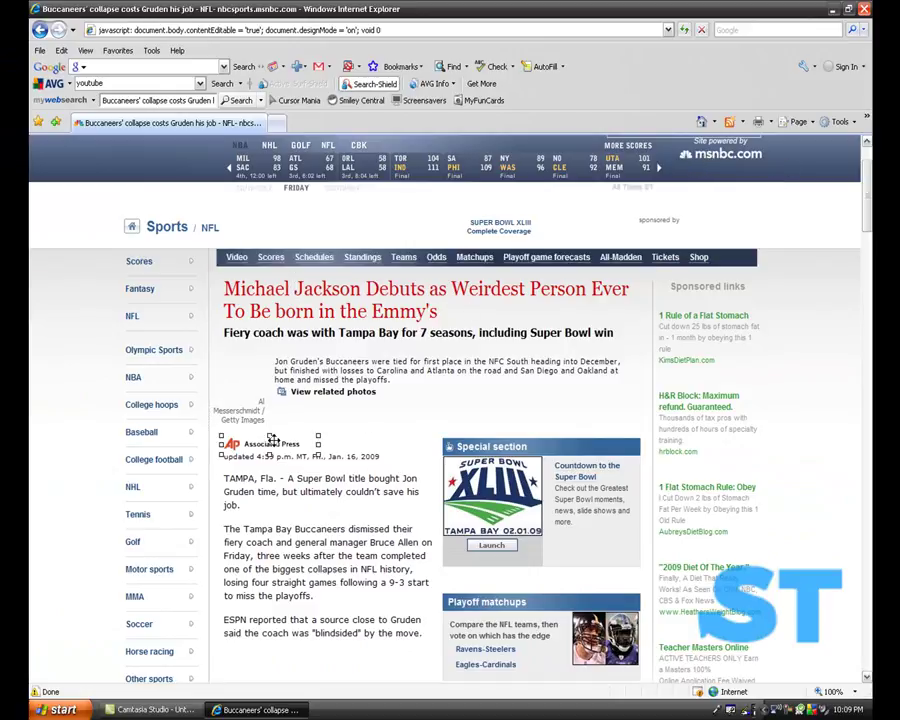
pyautogui.rightClick(362, 520)
pyautogui.click(331, 598)
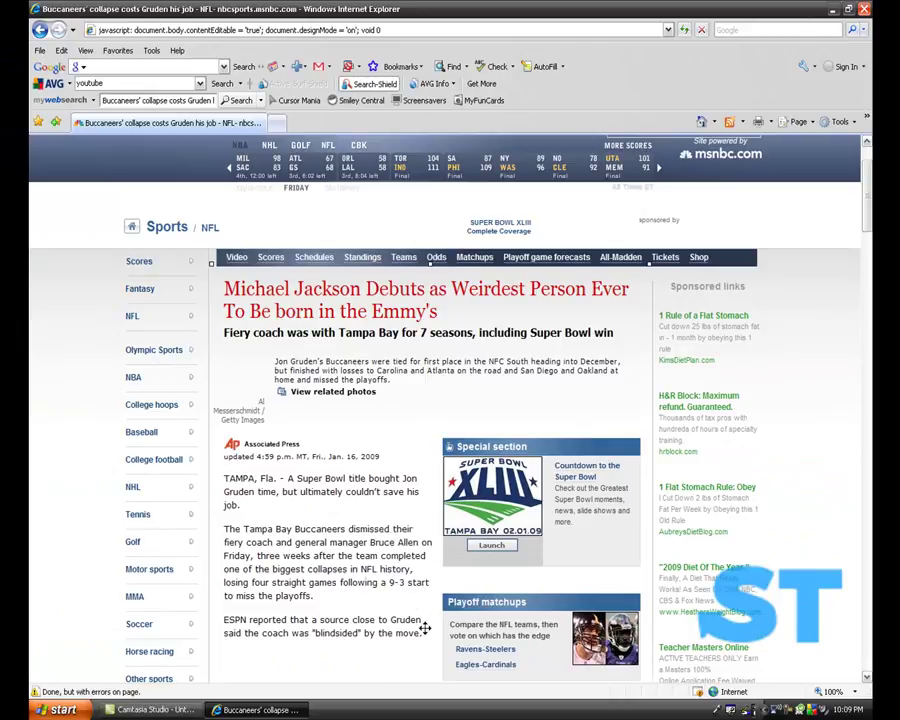
pyautogui.scroll(-15, 331, 598)
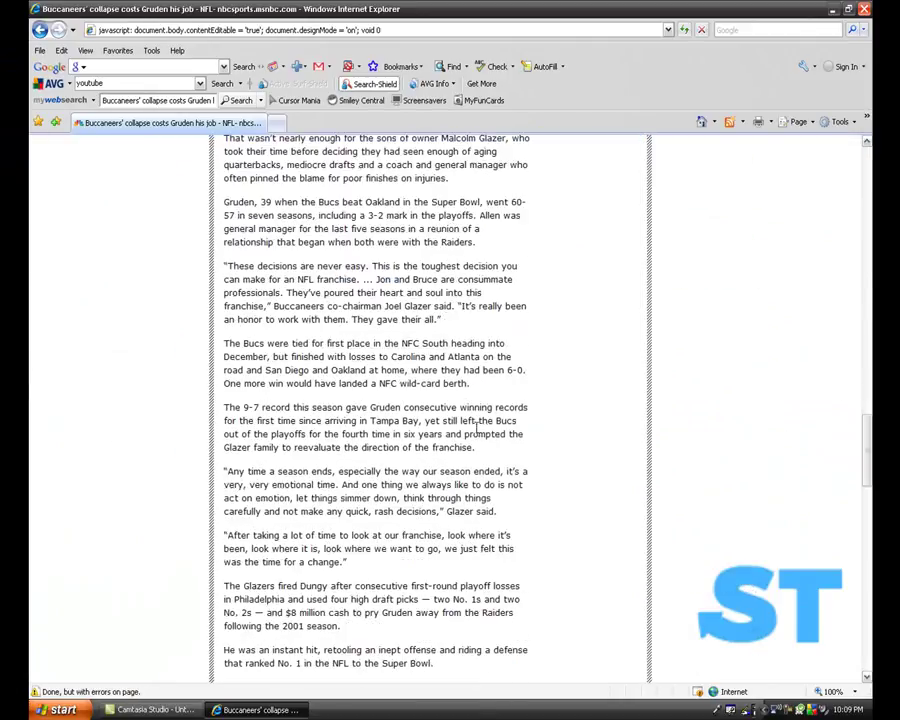
pyautogui.scroll(5, 479, 428)
pyautogui.click(372, 392)
pyautogui.rightClick(374, 396)
pyautogui.rightClick(345, 418)
pyautogui.scroll(3, 211, 371)
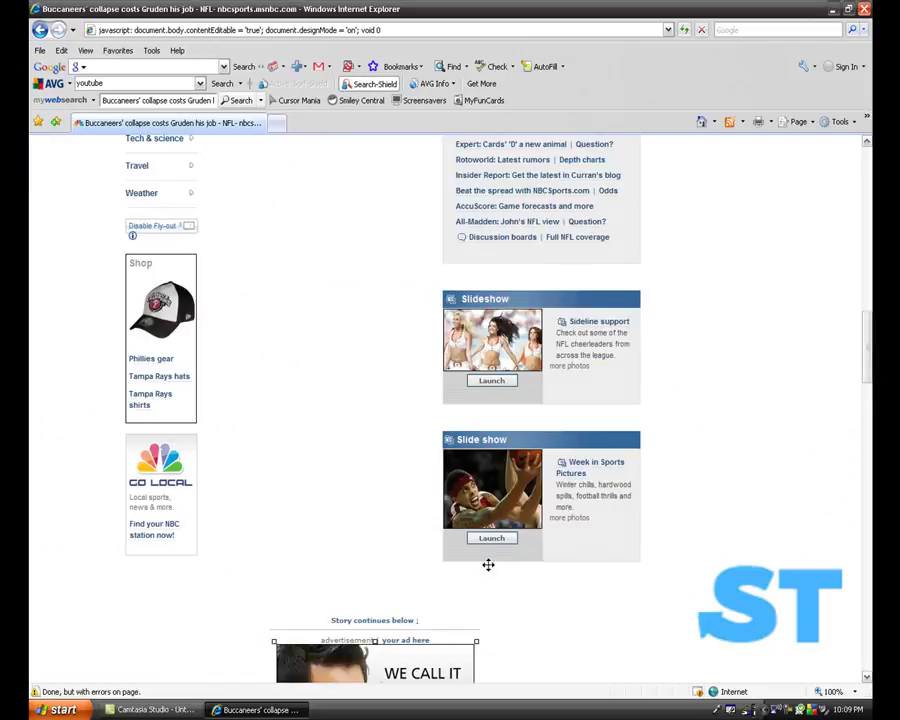
pyautogui.scroll(10, 327, 486)
pyautogui.scroll(-5, 516, 510)
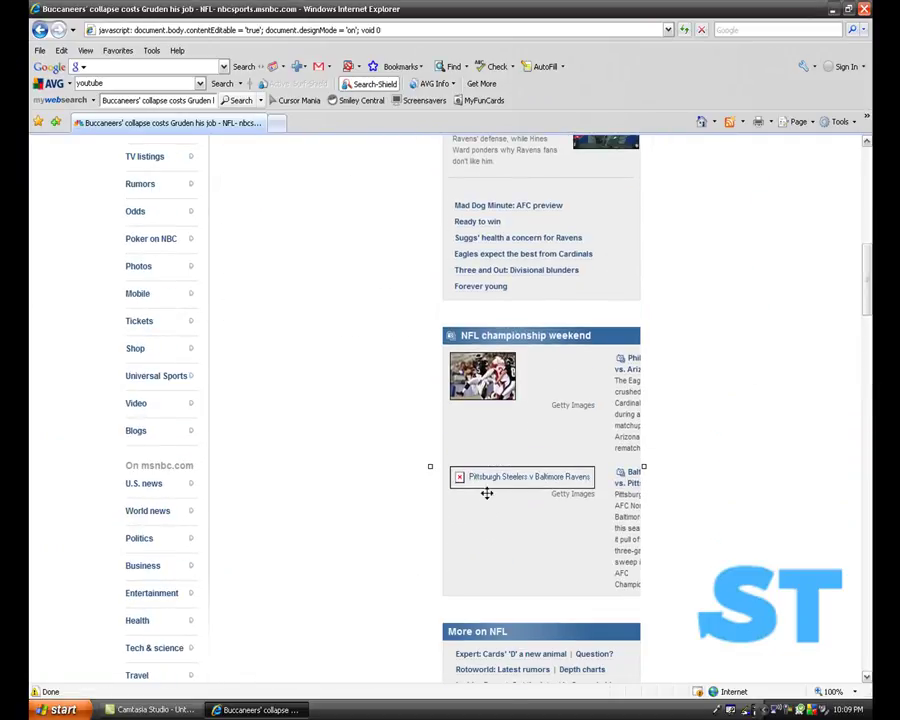
# Copy the NFL championship weekend photo and paste it into the article above the story text
pyautogui.rightClick(479, 371)
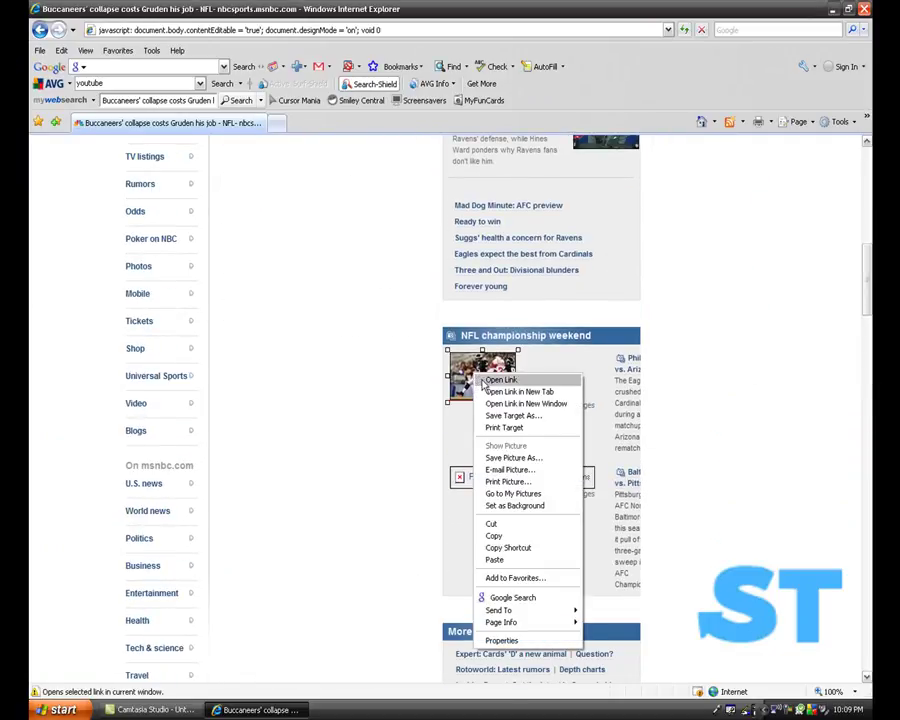
pyautogui.click(519, 537)
pyautogui.scroll(10, 381, 395)
pyautogui.rightClick(348, 439)
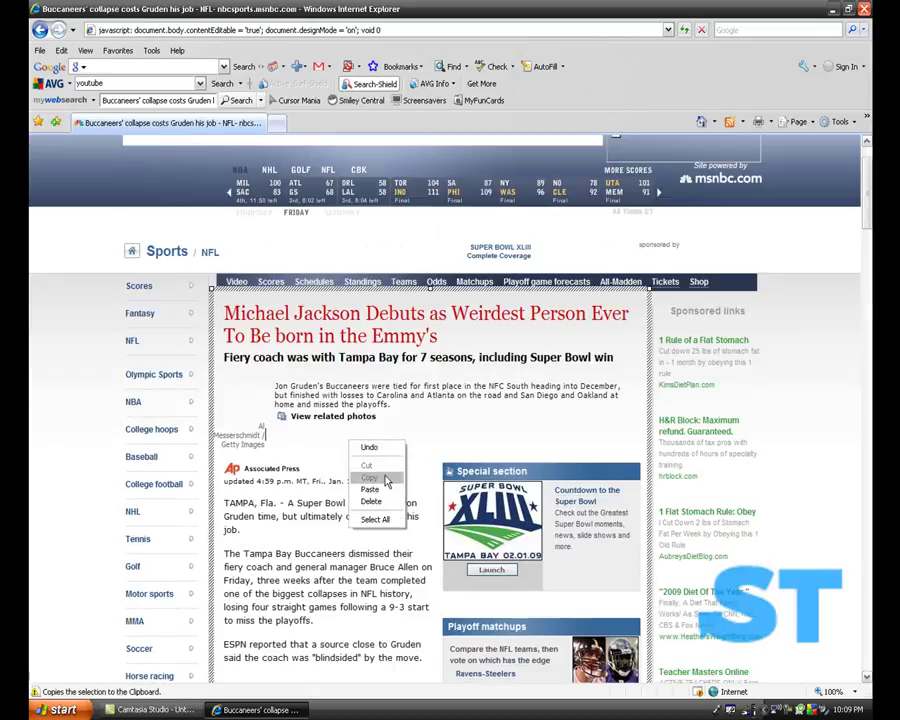
pyautogui.rightClick(316, 451)
pyautogui.click(338, 499)
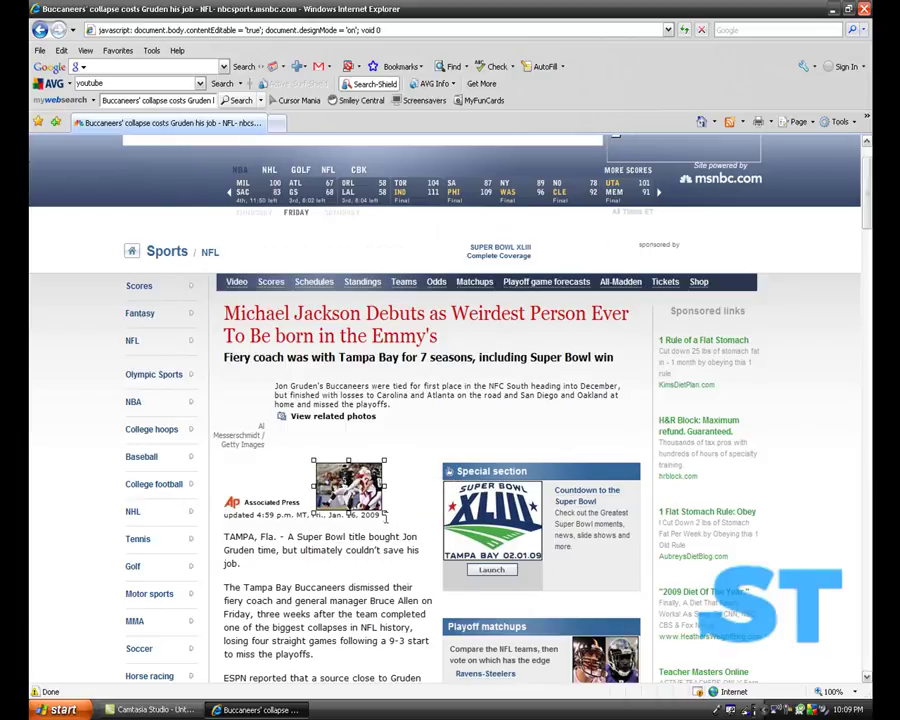
# Enlarge the pasted photo by dragging its corner handle
pyautogui.moveTo(386, 514); pyautogui.dragTo(458, 598)
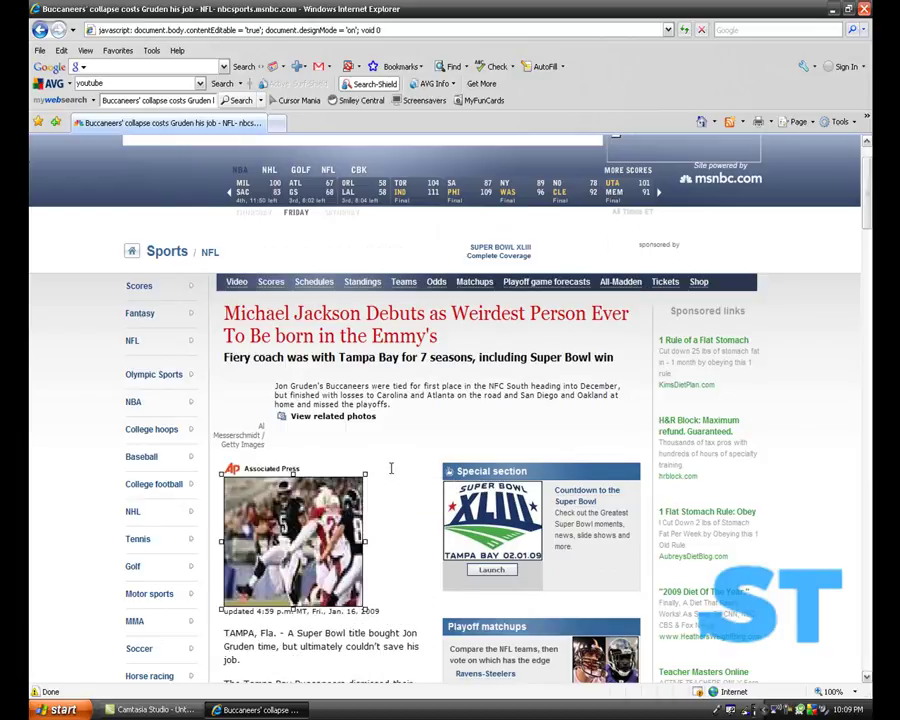
pyautogui.click(272, 476)
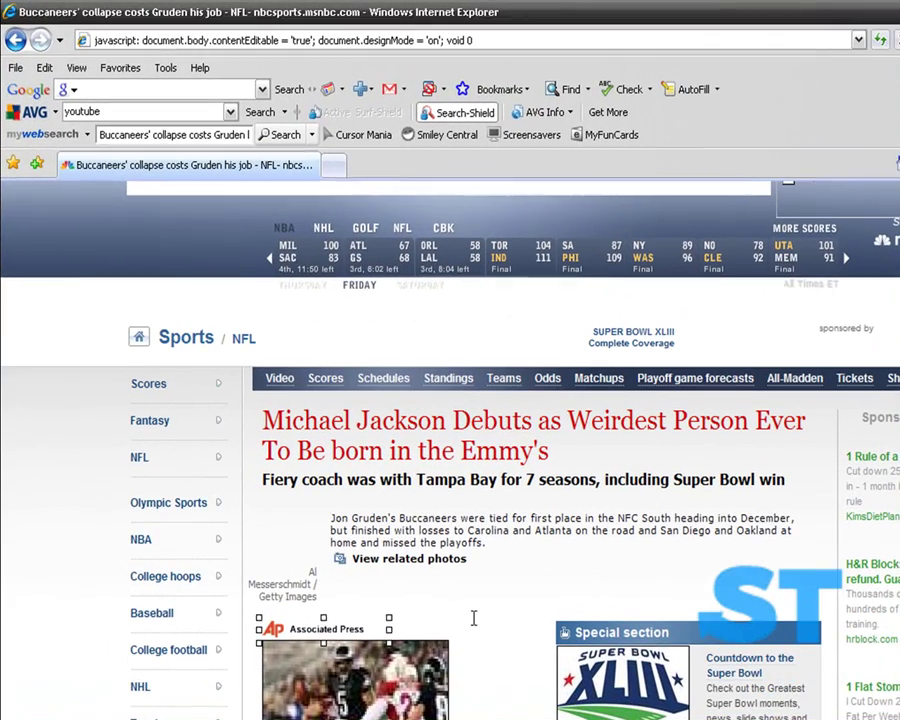
pyautogui.click(381, 452)
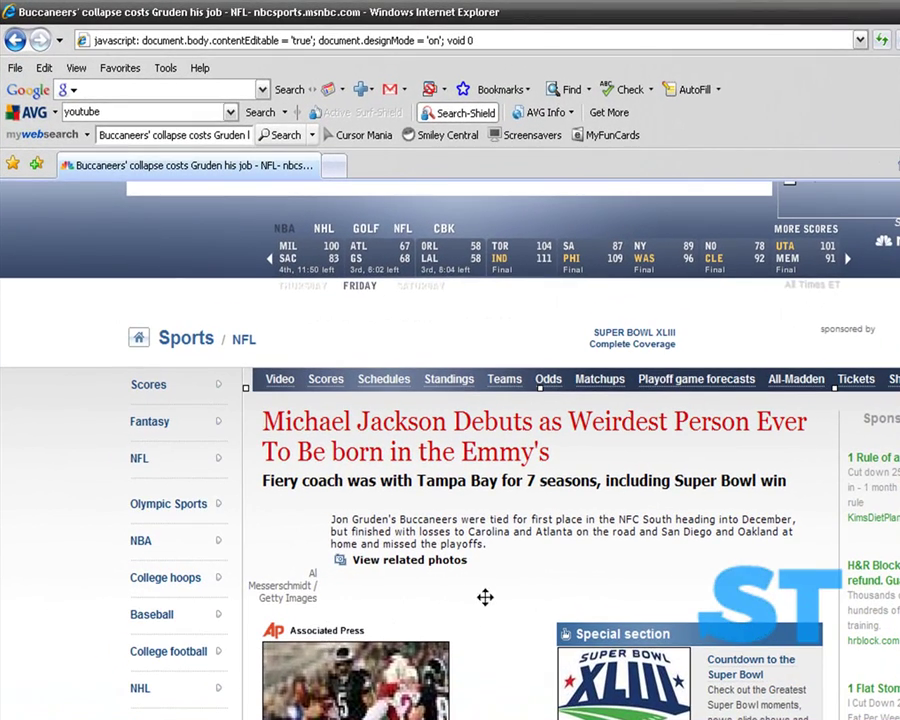